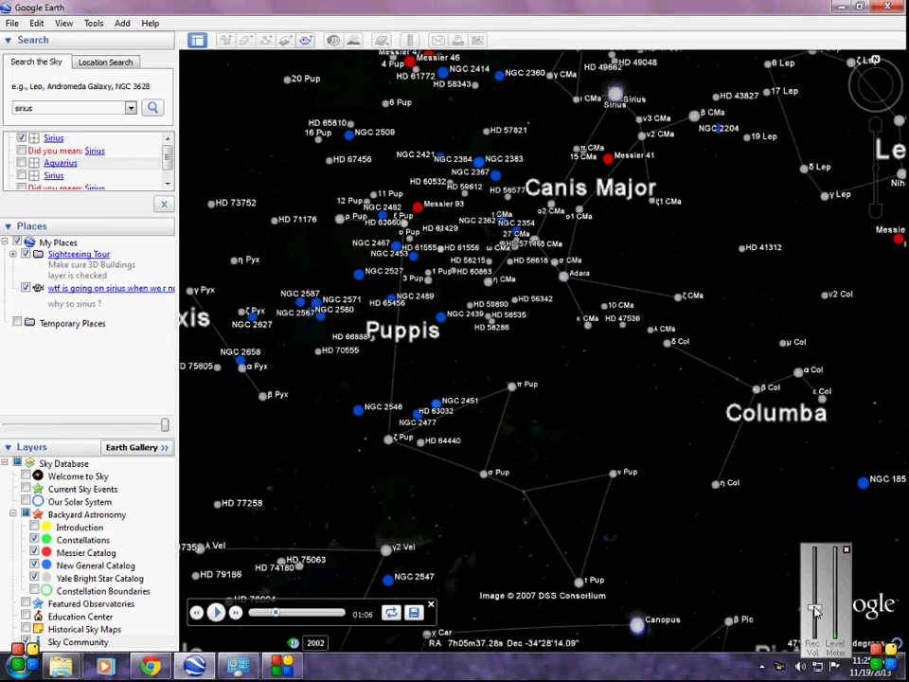
scroll(813, 607, "up", 3)
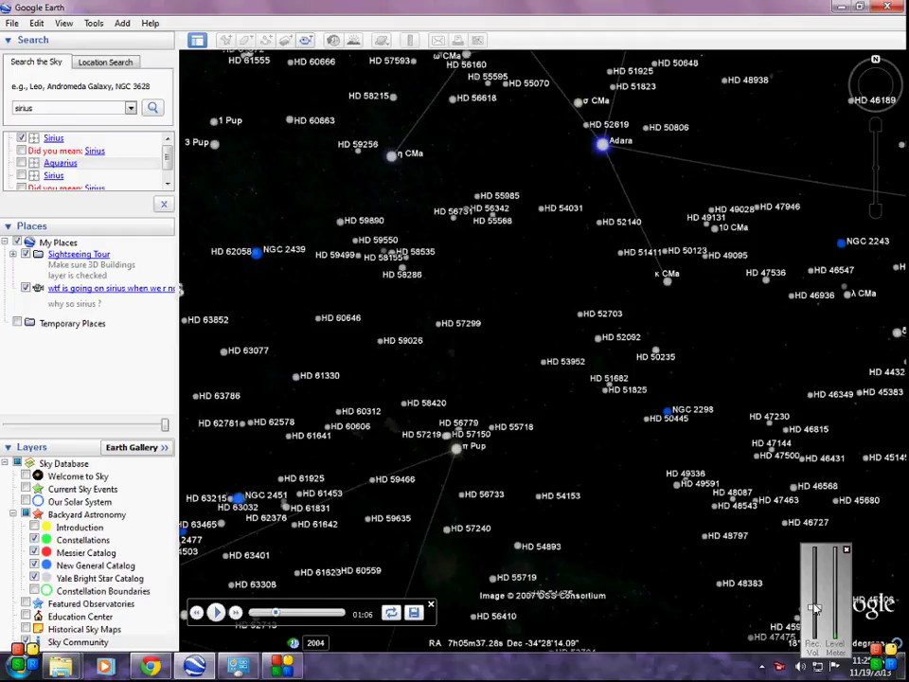
Step: Run the tour to fly in on Sirius until its orange patch fills the view
left_click(216, 613)
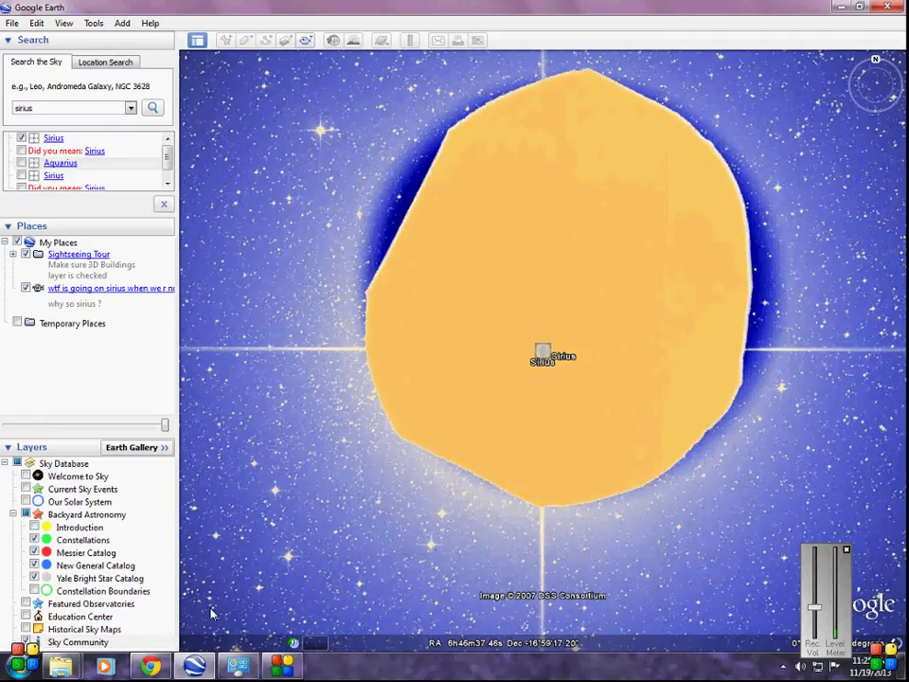
scroll(212, 614, "up", 3)
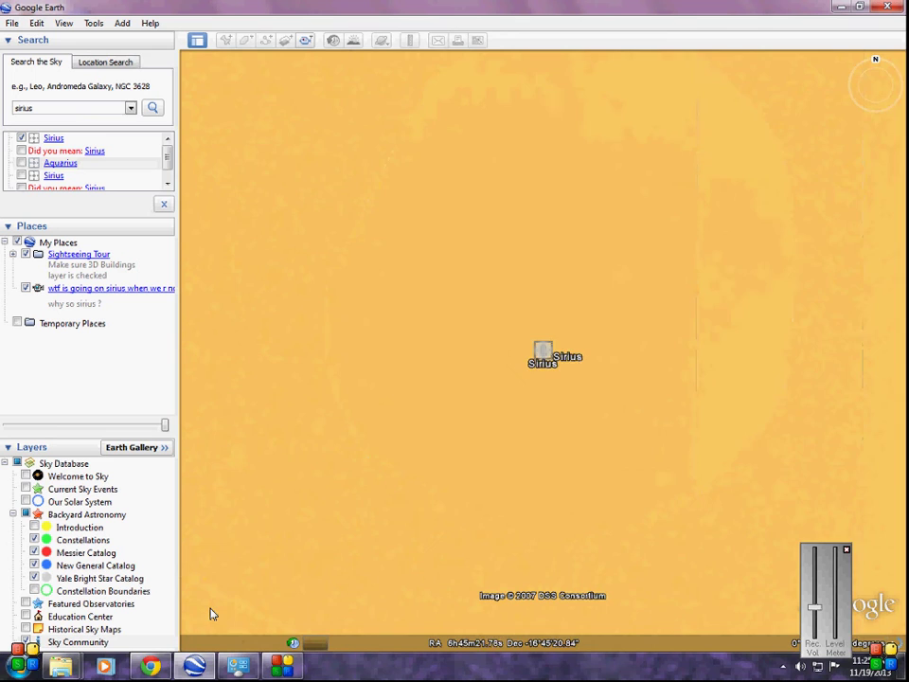
scroll(212, 614, "down", 3)
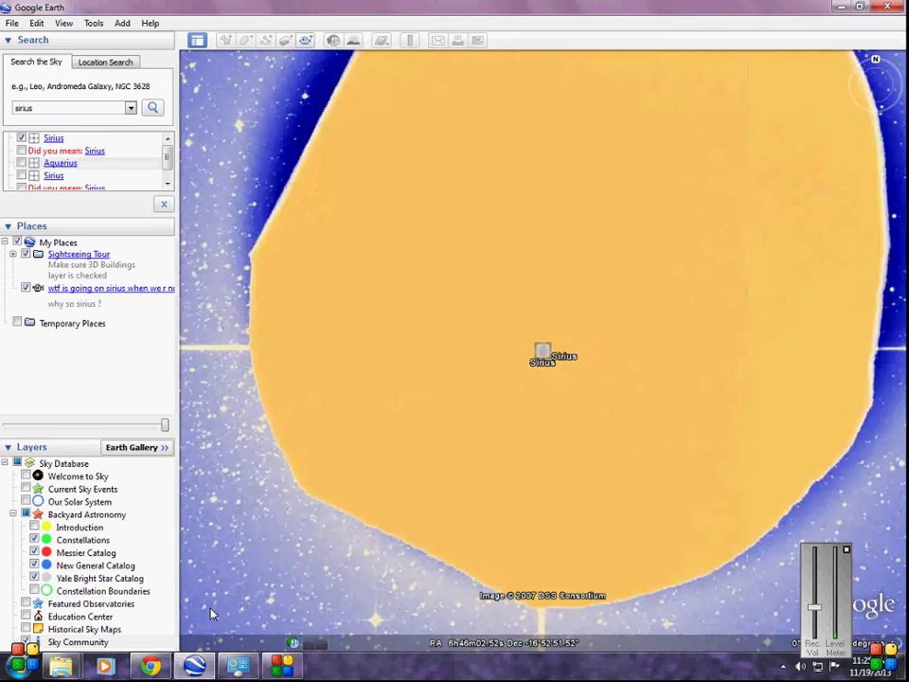
Step: Shift the view off Sirius onto the nearby blue-white starfield crossed by a faint streak
key("Right")
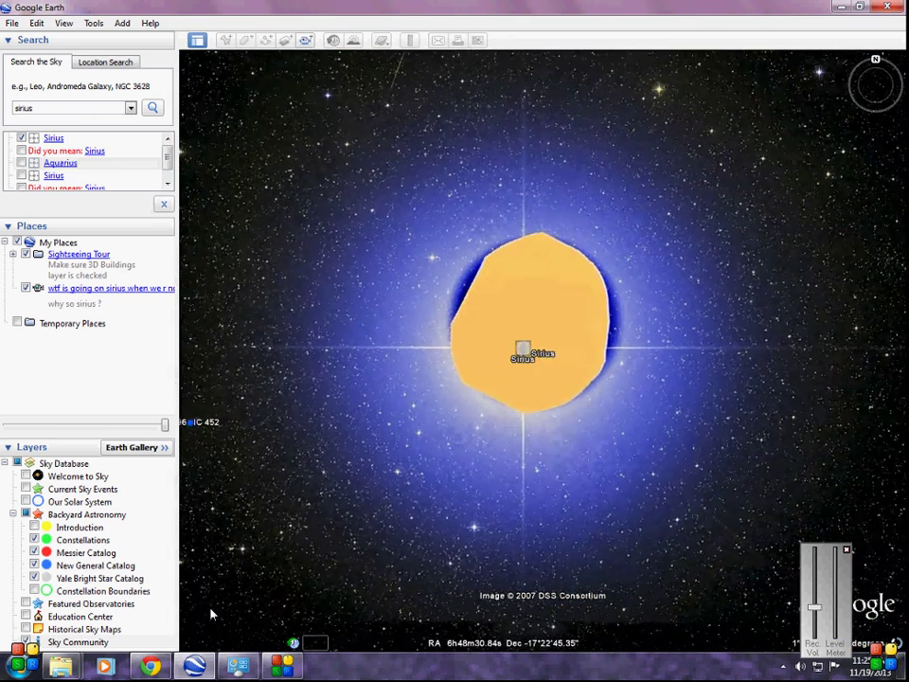
Step: Zoom far in beside Sirius and pan westward along the horizontal streak
key("Page_Up")
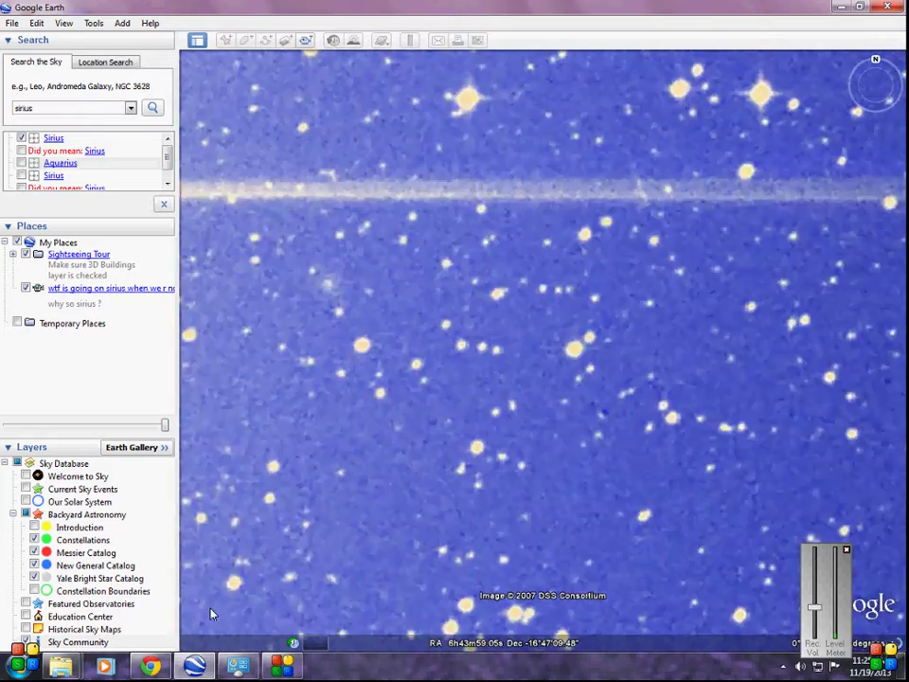
key("Up")
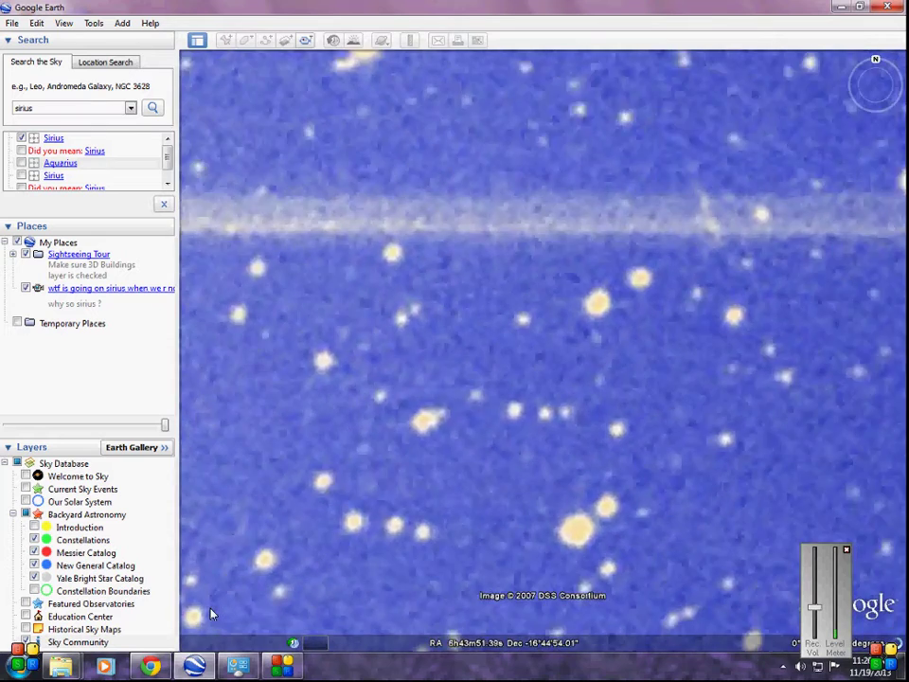
key("Right")
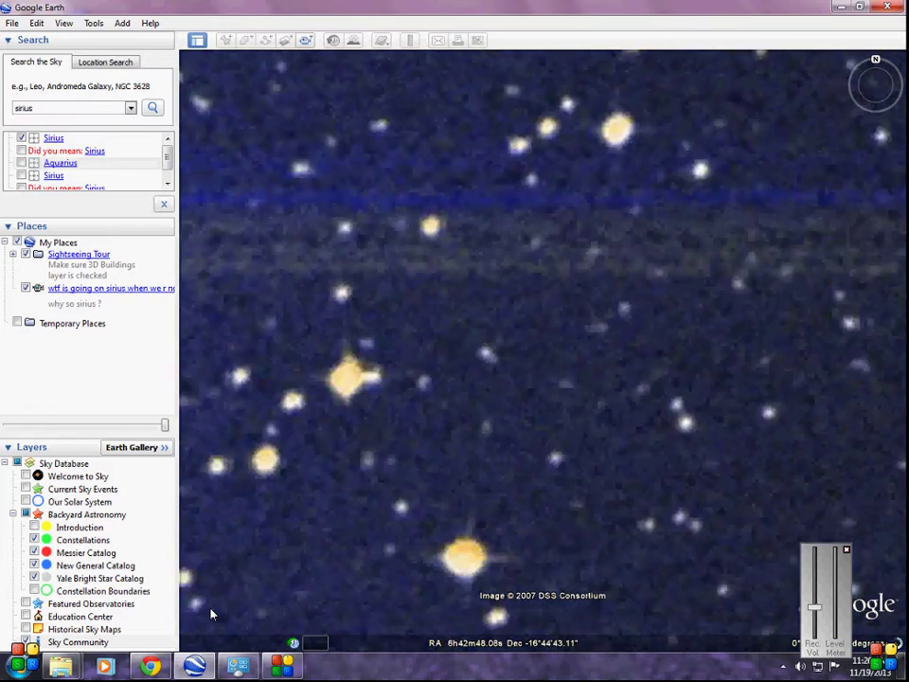
key("Right")
key("Right")
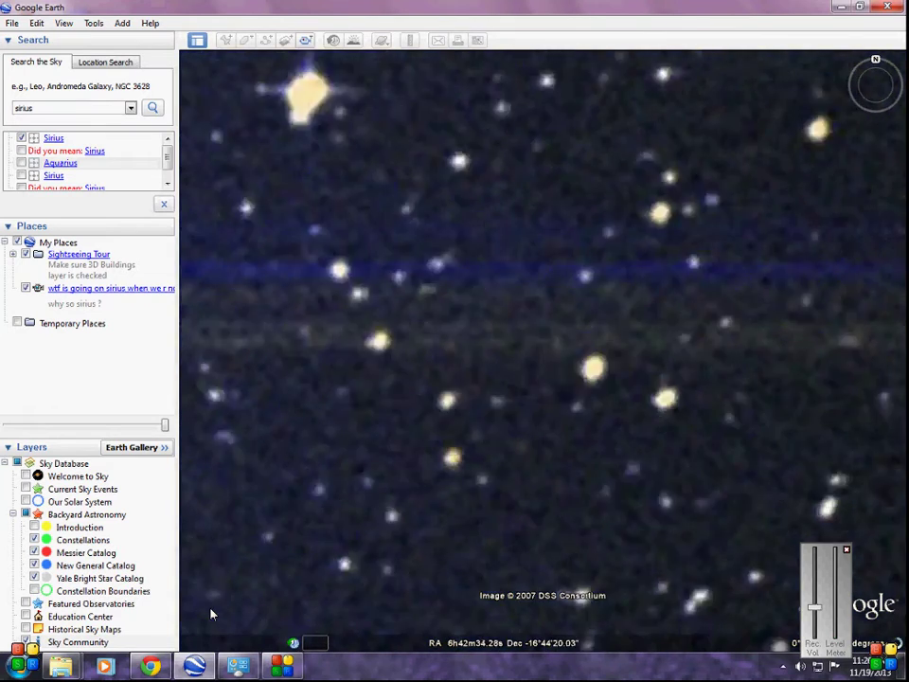
key("Right")
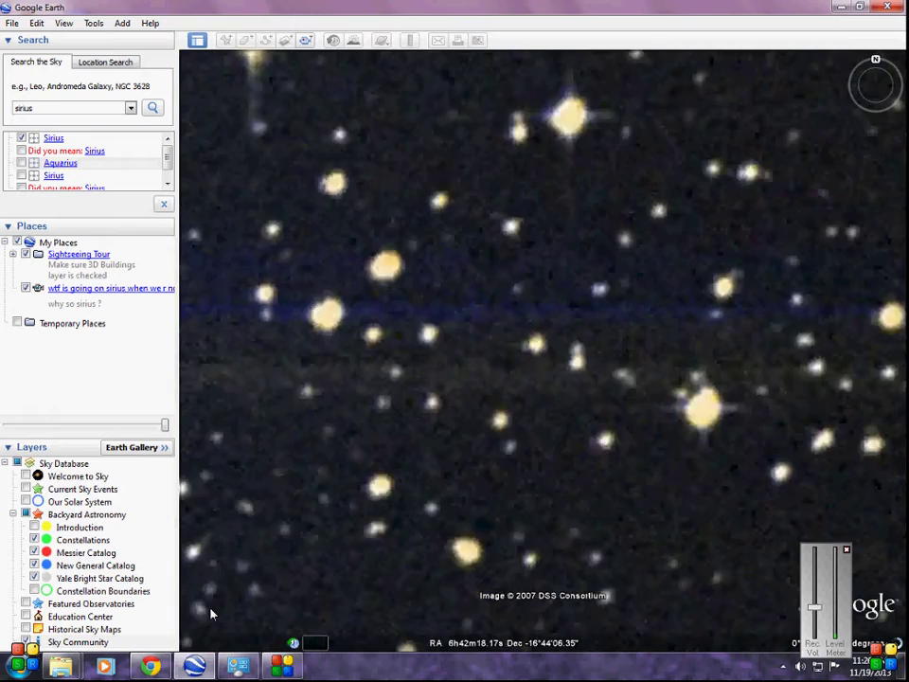
key("Right")
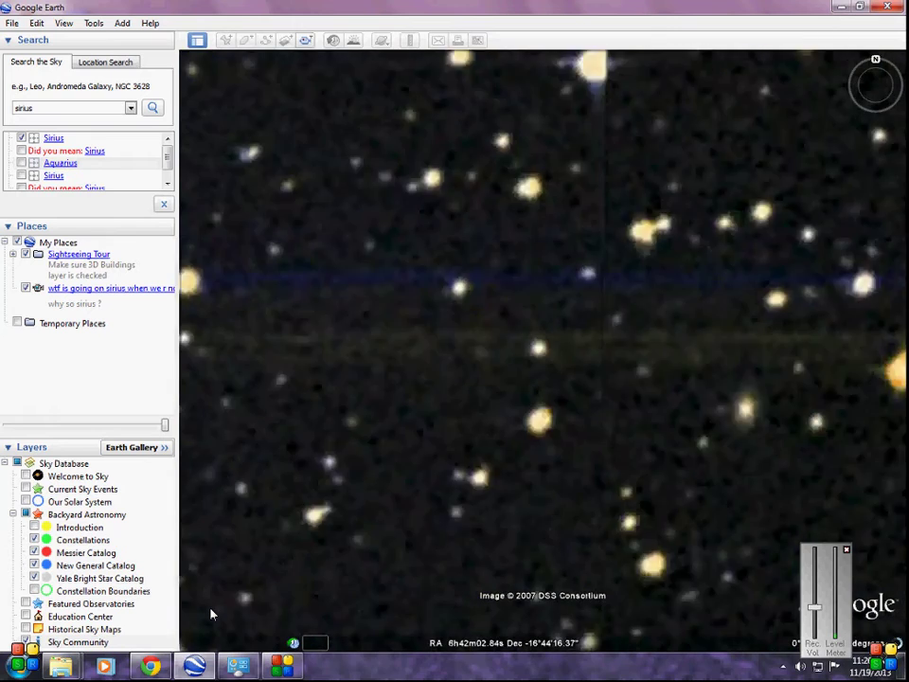
key("Right")
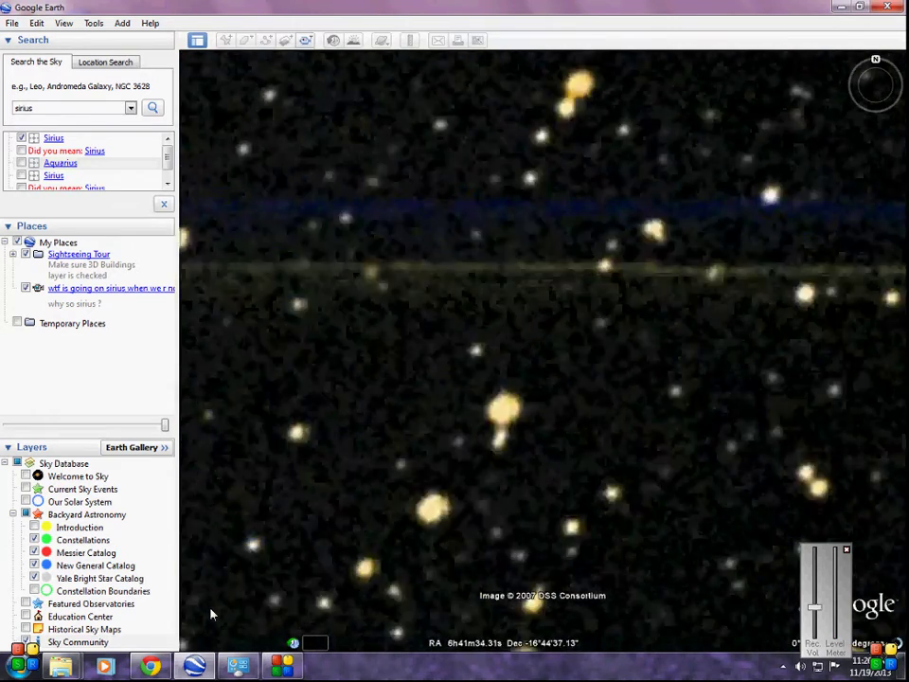
key("Right")
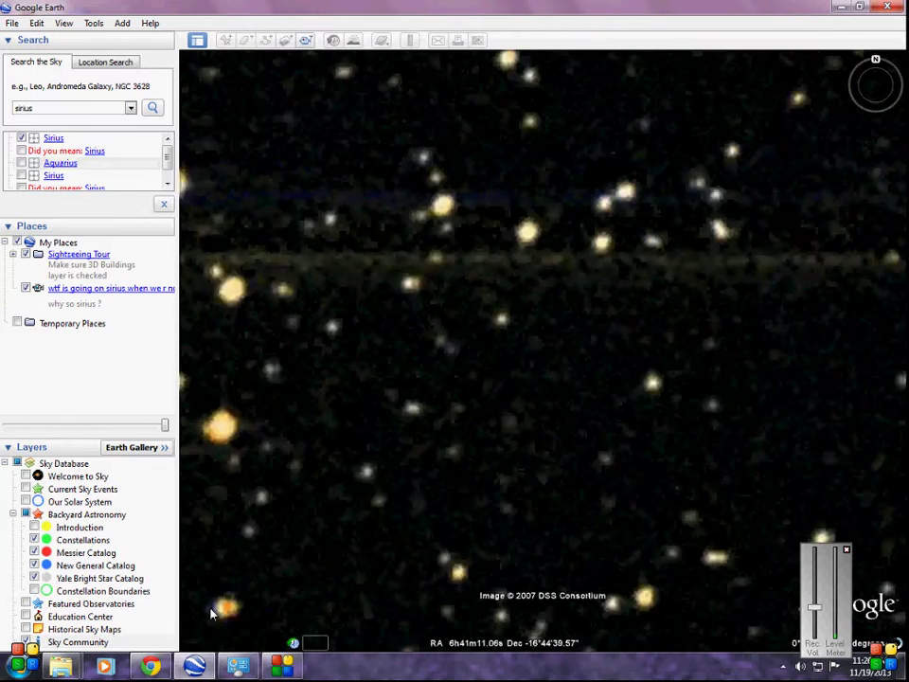
key("Right")
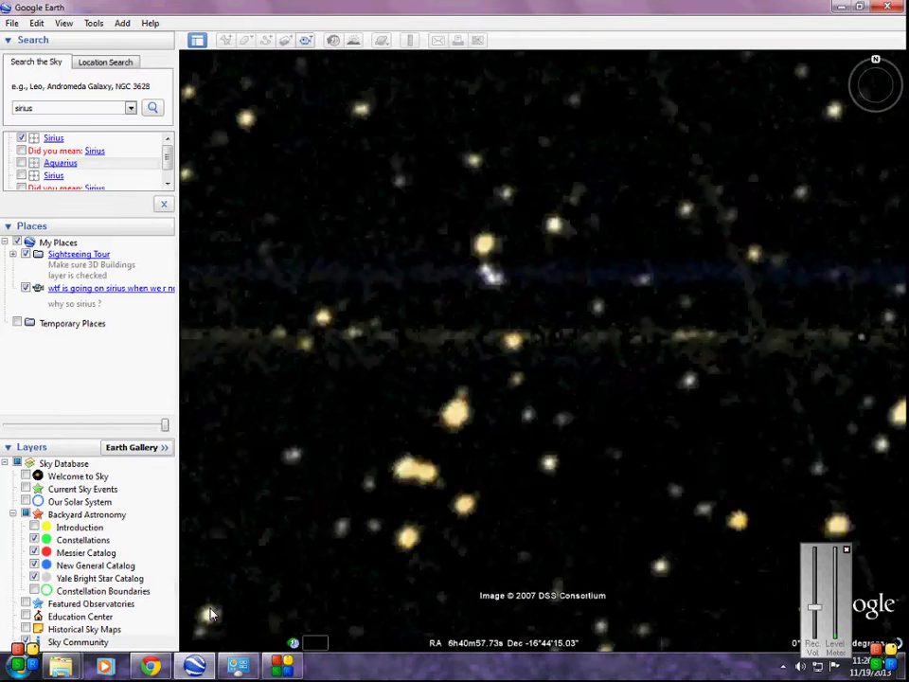
key("Right")
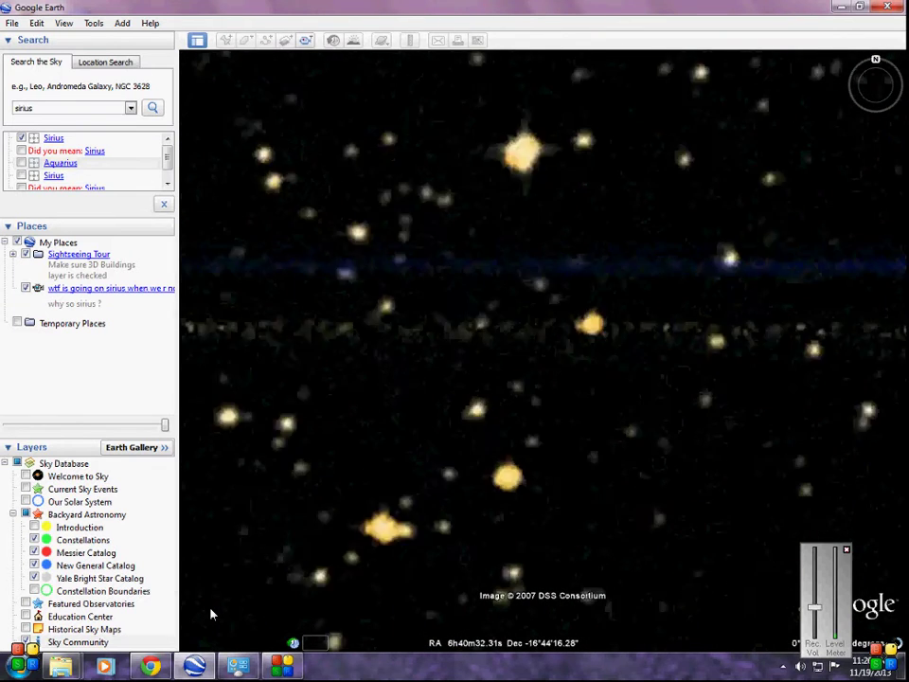
key("Right")
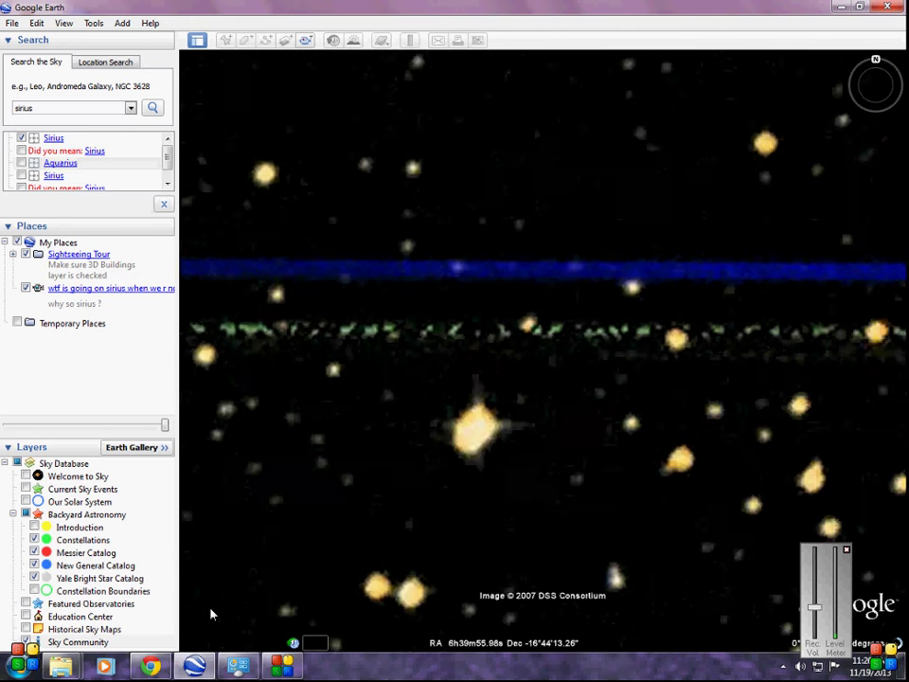
Step: Zoom in, back out, and in again to inspect the streak's blue and green bands
key("Page_Up")
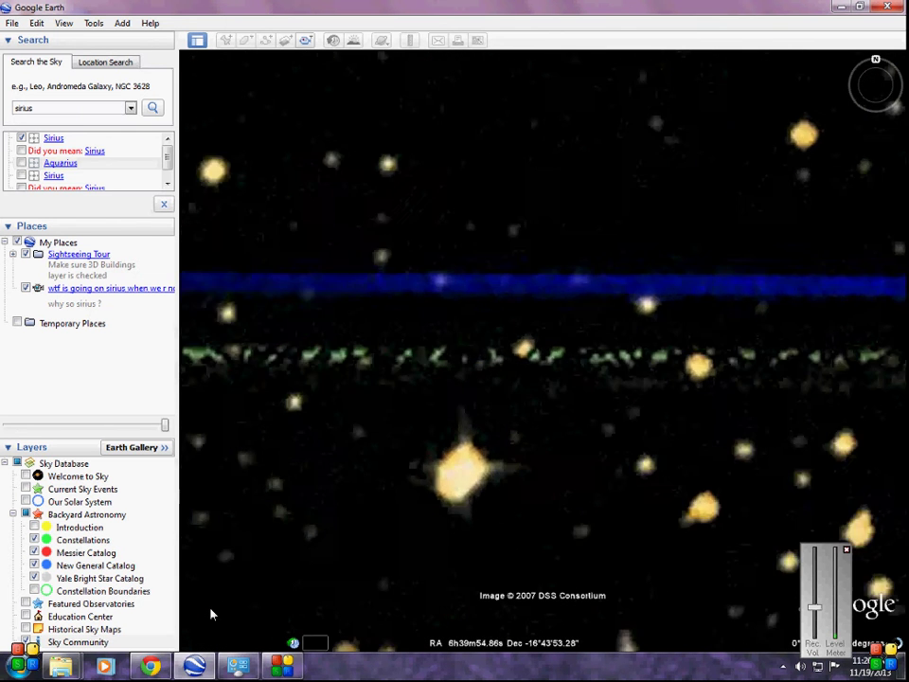
key("Page_Down")
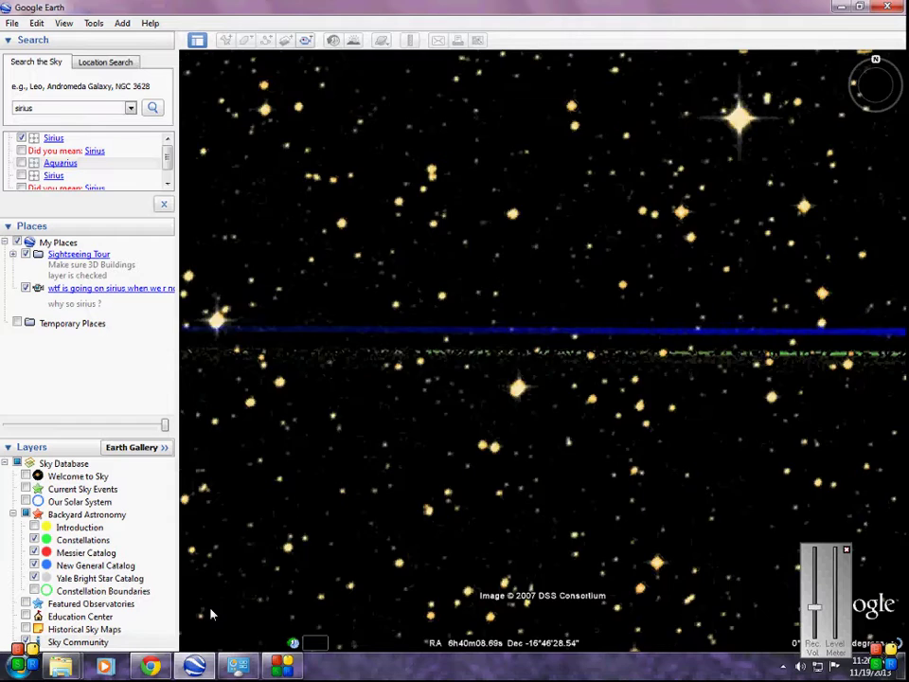
key("Page_Up")
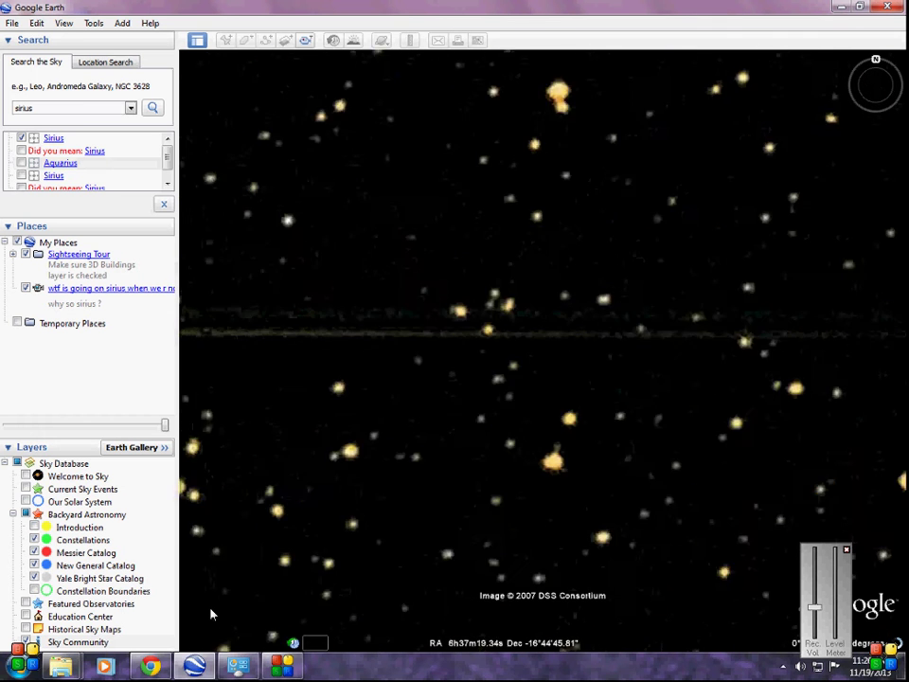
scroll(212, 615, "down", 3)
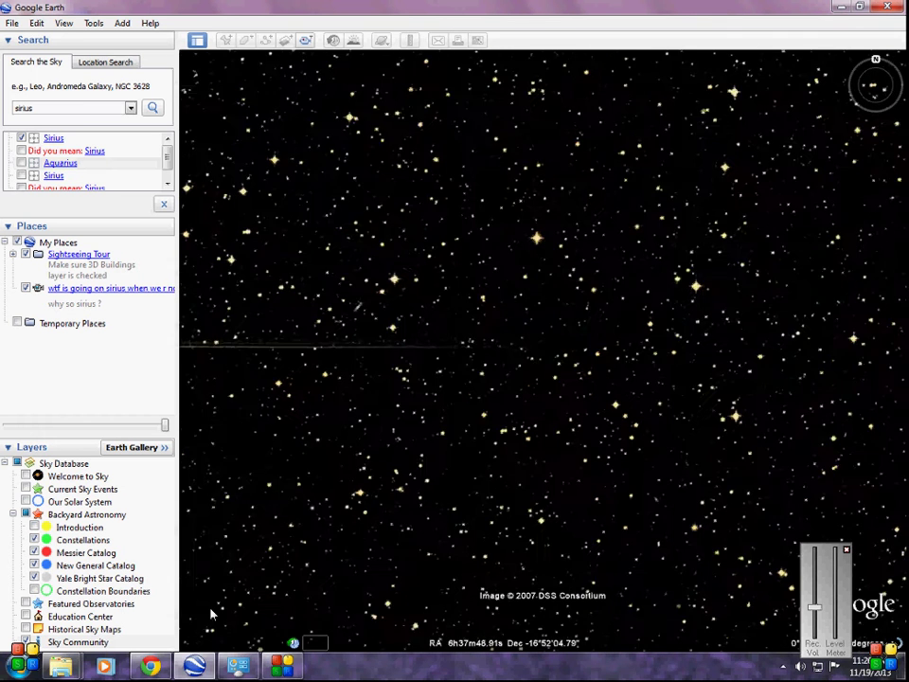